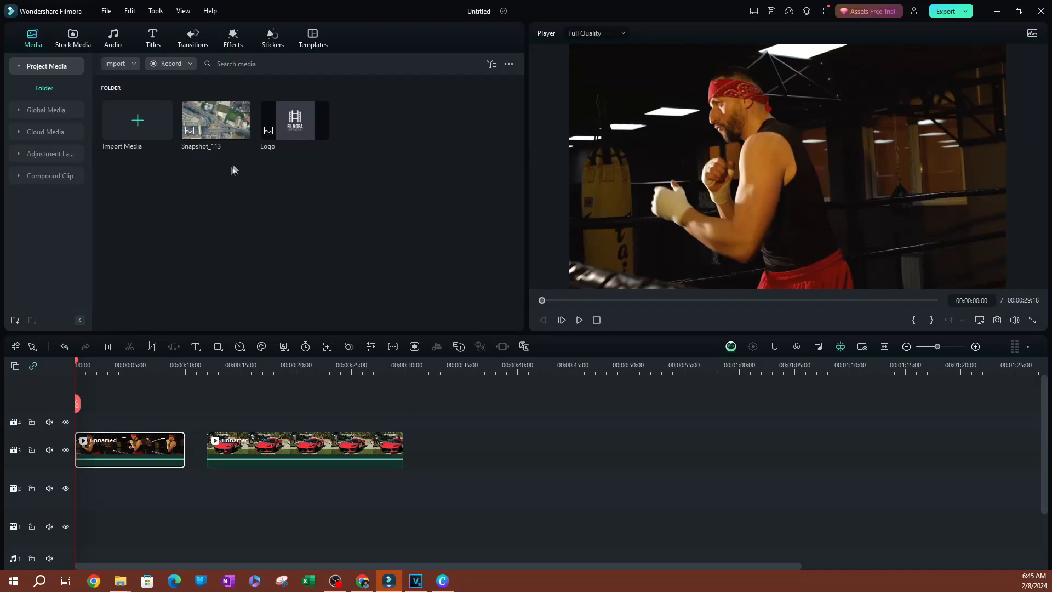
Show only the Free effects in the Video Effects > Glitch category, including Edge Scale.
{"action": "left_click", "coordinate": [231, 44]}
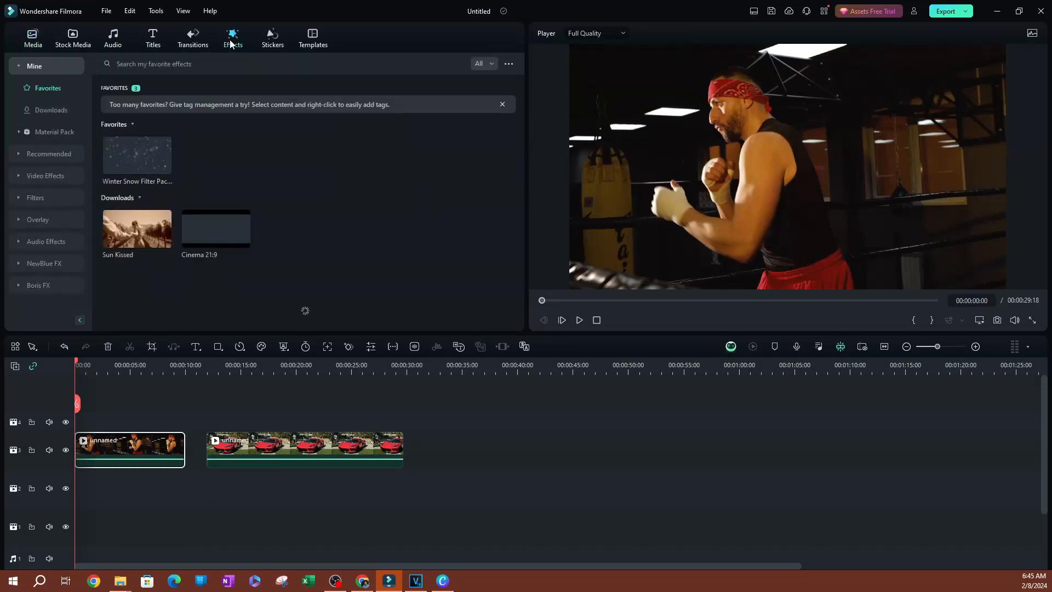
{"action": "left_click", "coordinate": [18, 66]}
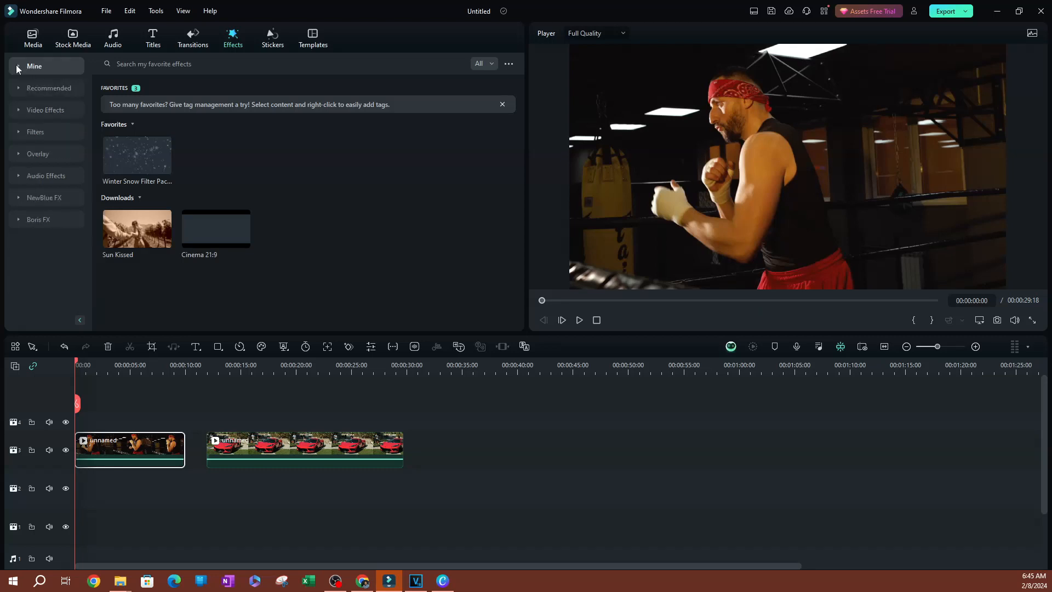
{"action": "left_click", "coordinate": [18, 108]}
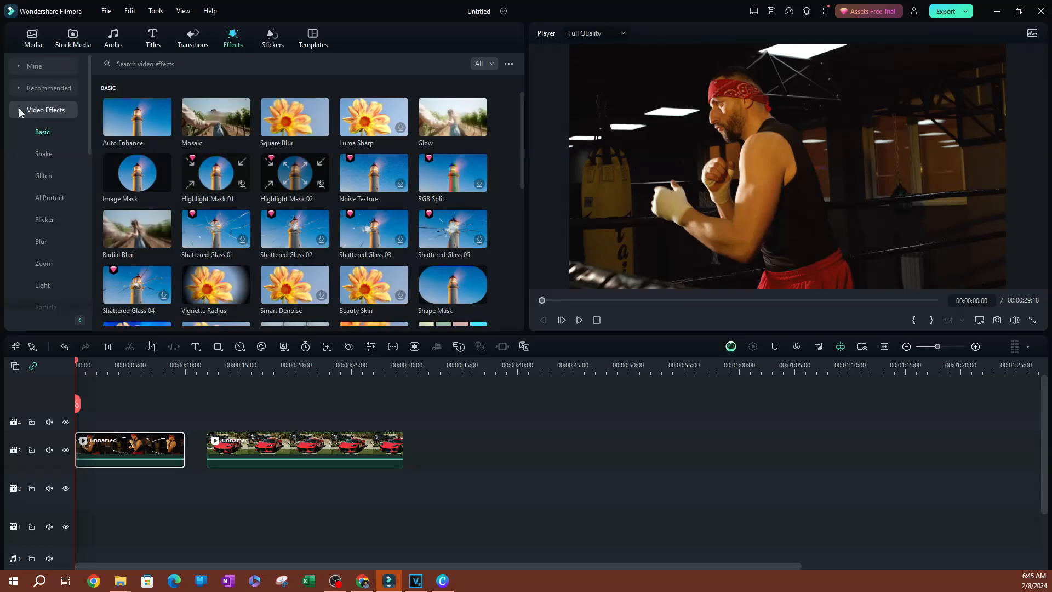
{"action": "left_click", "coordinate": [43, 176]}
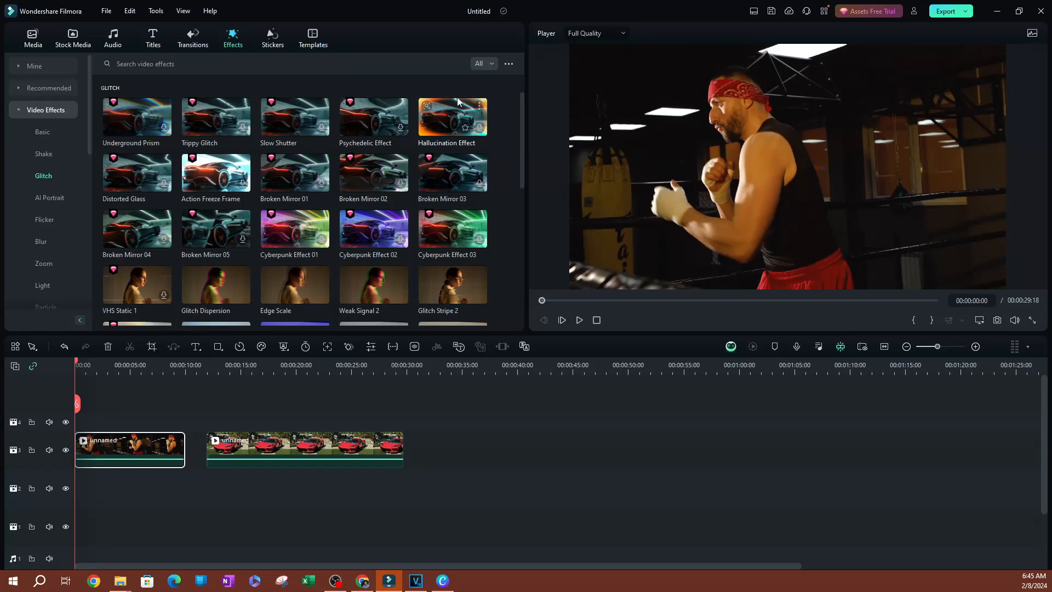
{"action": "left_click", "coordinate": [488, 65]}
{"action": "left_click", "coordinate": [489, 97]}
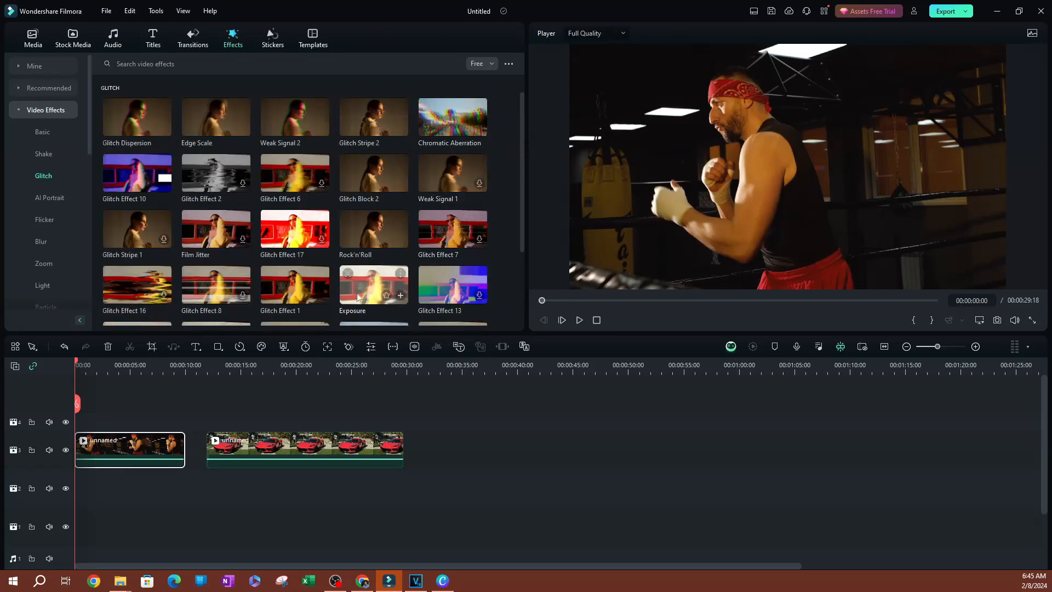
{"action": "scroll", "coordinate": [367, 279], "scroll_direction": "down", "scroll_amount": 4}
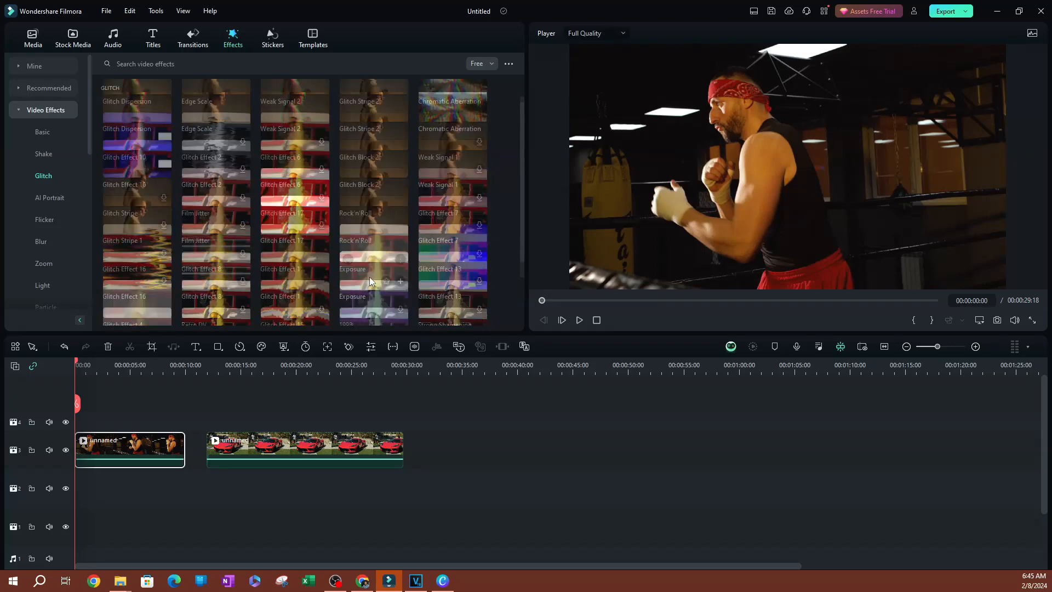
{"action": "scroll", "coordinate": [370, 277], "scroll_direction": "up", "scroll_amount": 5}
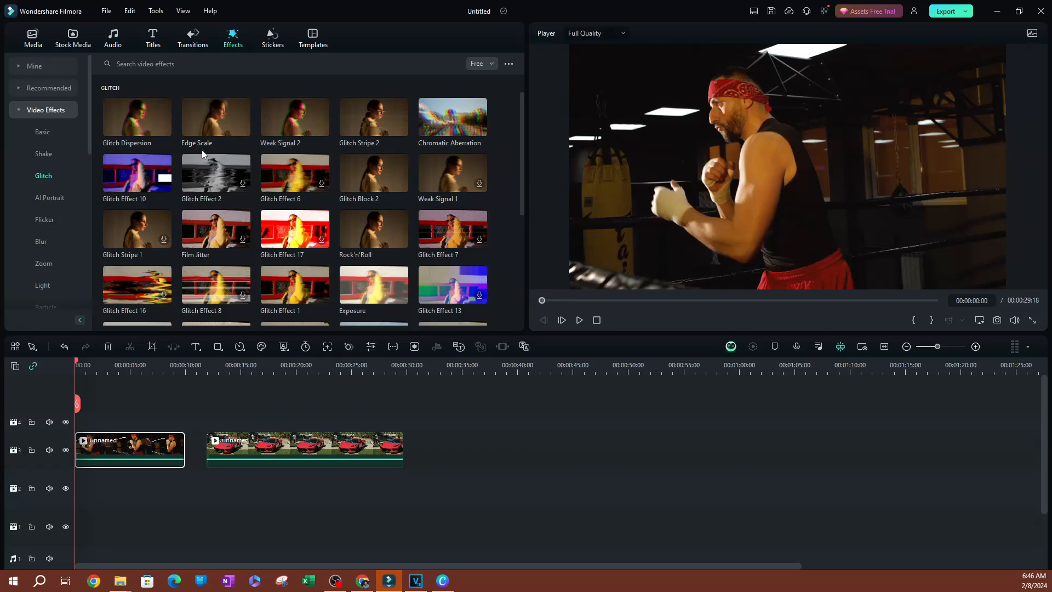
Place Edge Scale above the boxing clip, stretch it to 00:00:10:00, and preview it.
{"action": "left_click_drag", "start_coordinate": [205, 124], "coordinate": [74, 427]}
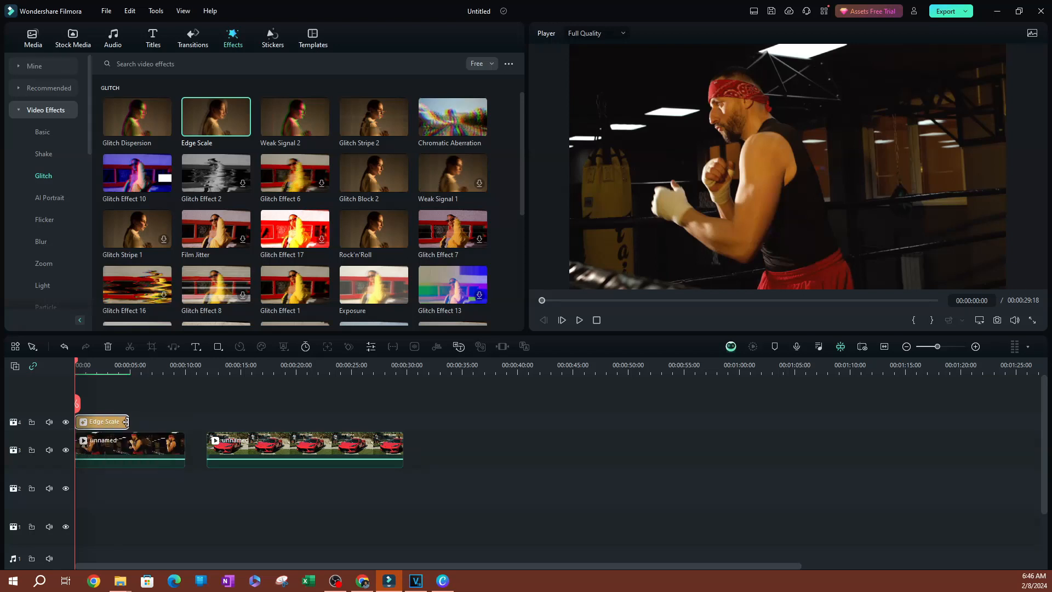
{"action": "left_click_drag", "start_coordinate": [127, 421], "coordinate": [184, 445]}
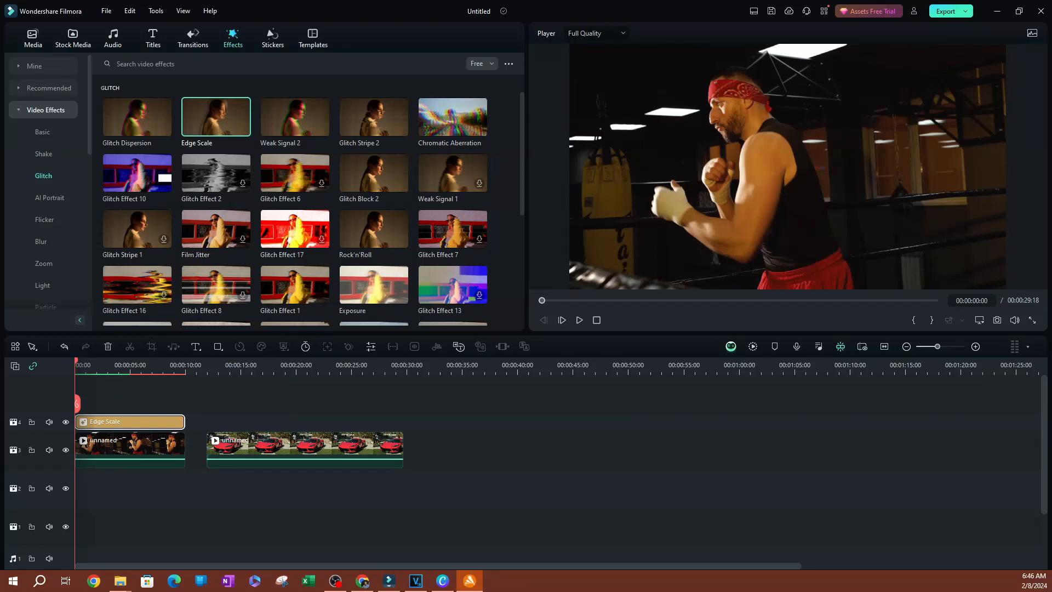
{"action": "left_click", "coordinate": [580, 320]}
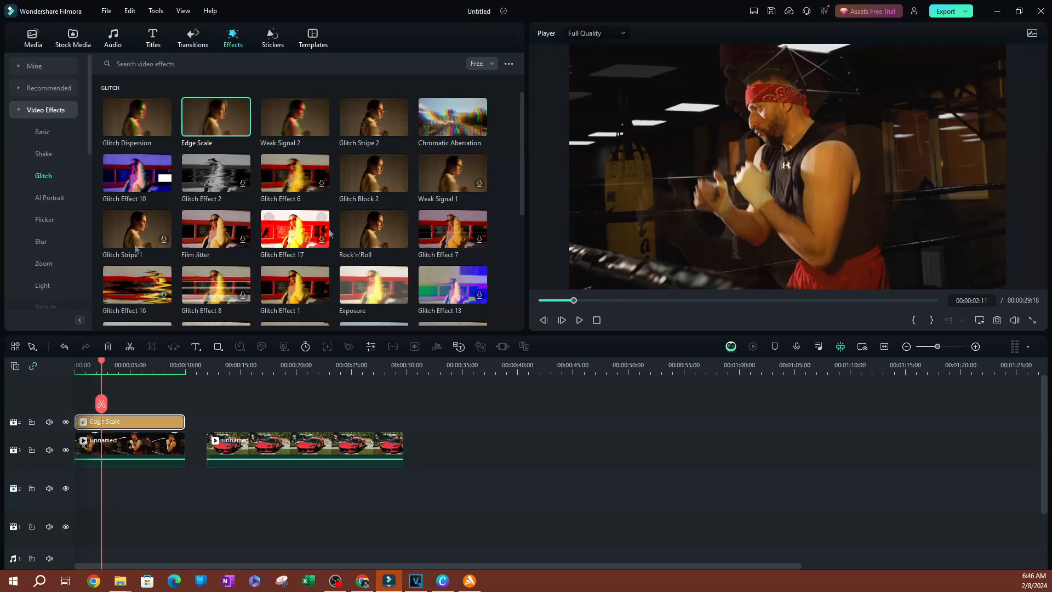
{"action": "left_click_drag", "start_coordinate": [102, 365], "coordinate": [35, 355]}
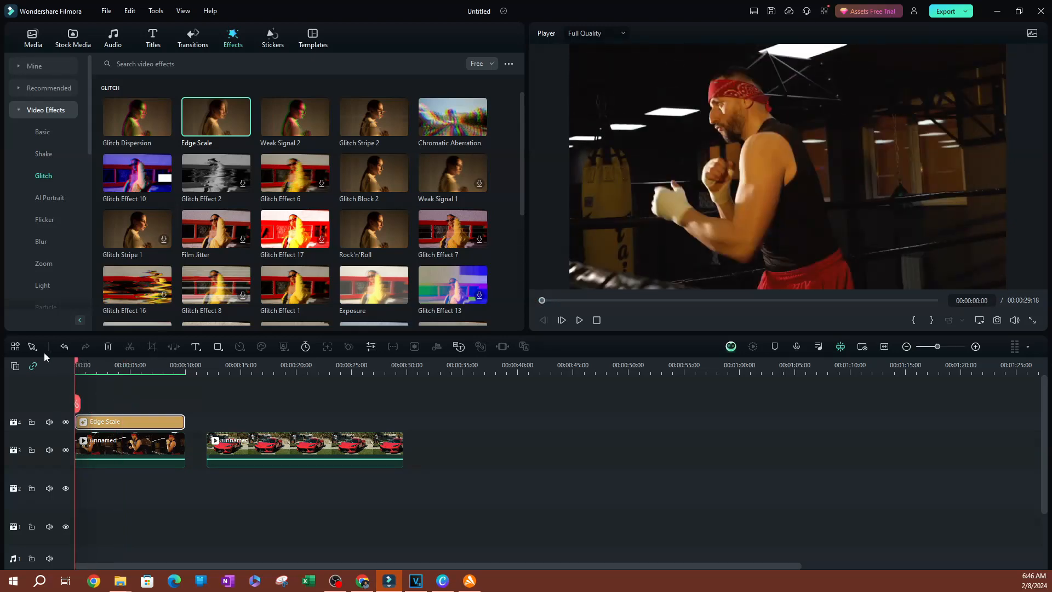
{"action": "left_click_drag", "start_coordinate": [71, 377], "coordinate": [81, 384]}
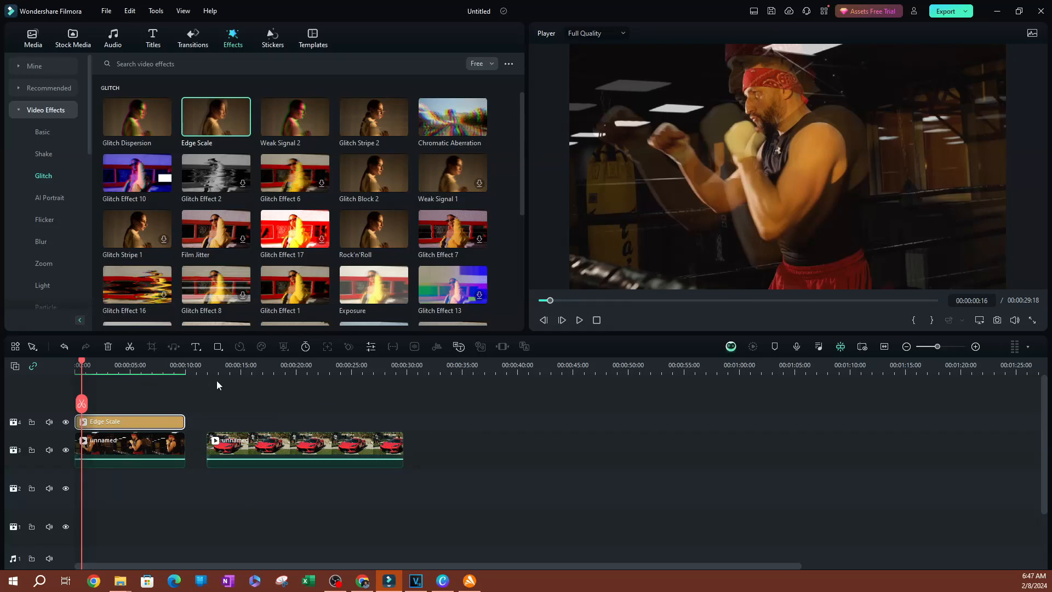
Open the Edge Scale clip's settings, showing Frequency 50.00, and preview it from the start.
{"action": "double_click", "coordinate": [98, 423]}
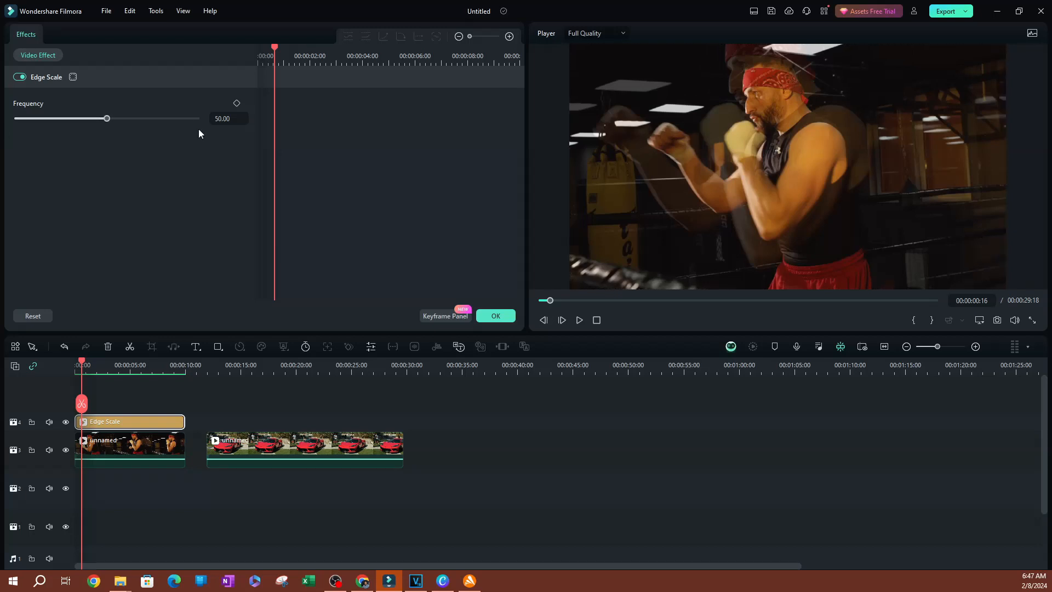
{"action": "left_click_drag", "start_coordinate": [82, 403], "coordinate": [55, 361]}
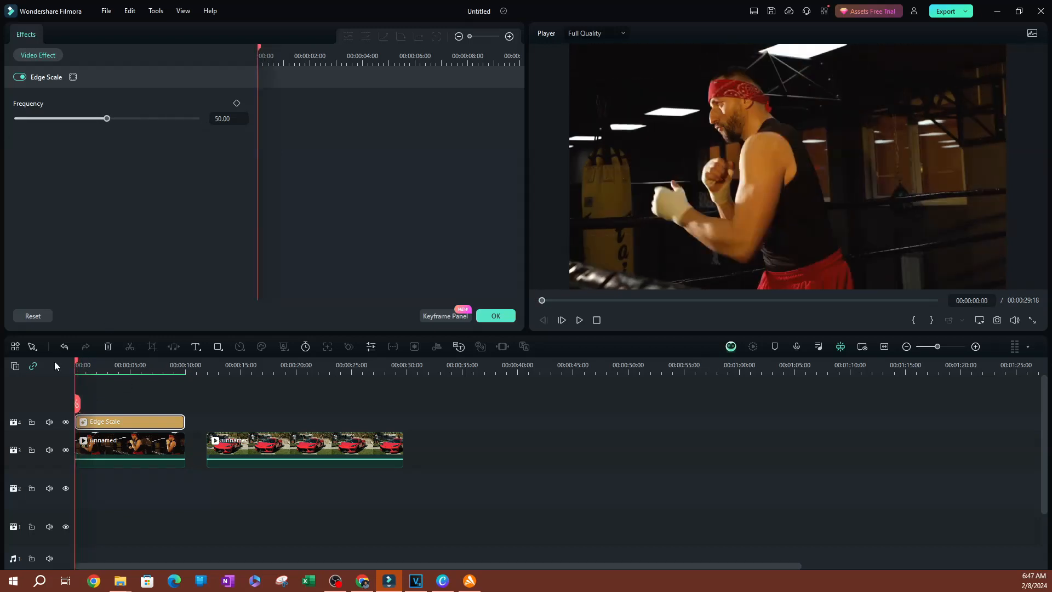
{"action": "left_click", "coordinate": [580, 320]}
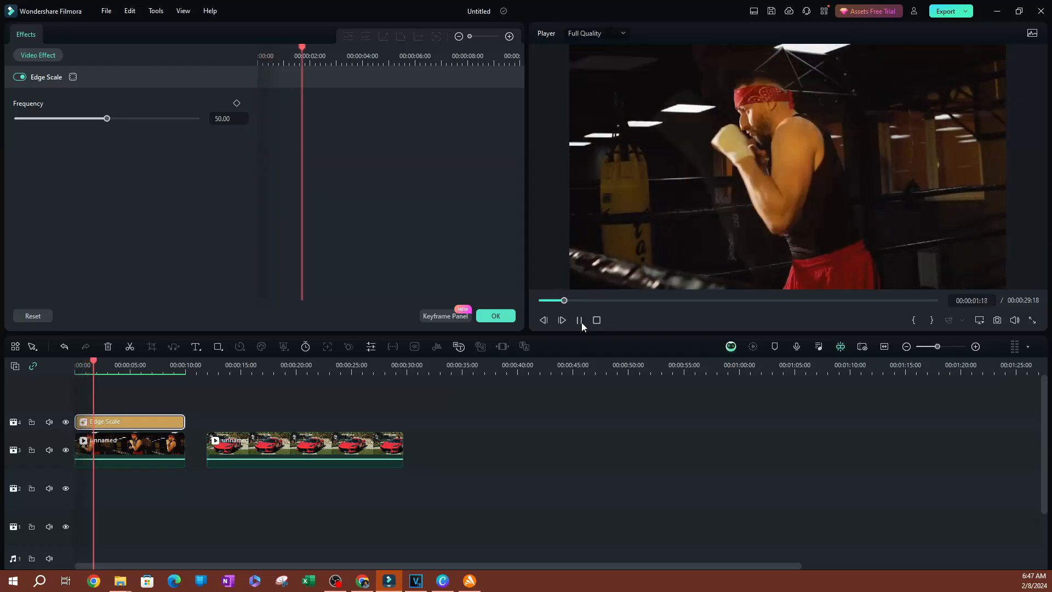
{"action": "left_click", "coordinate": [580, 320]}
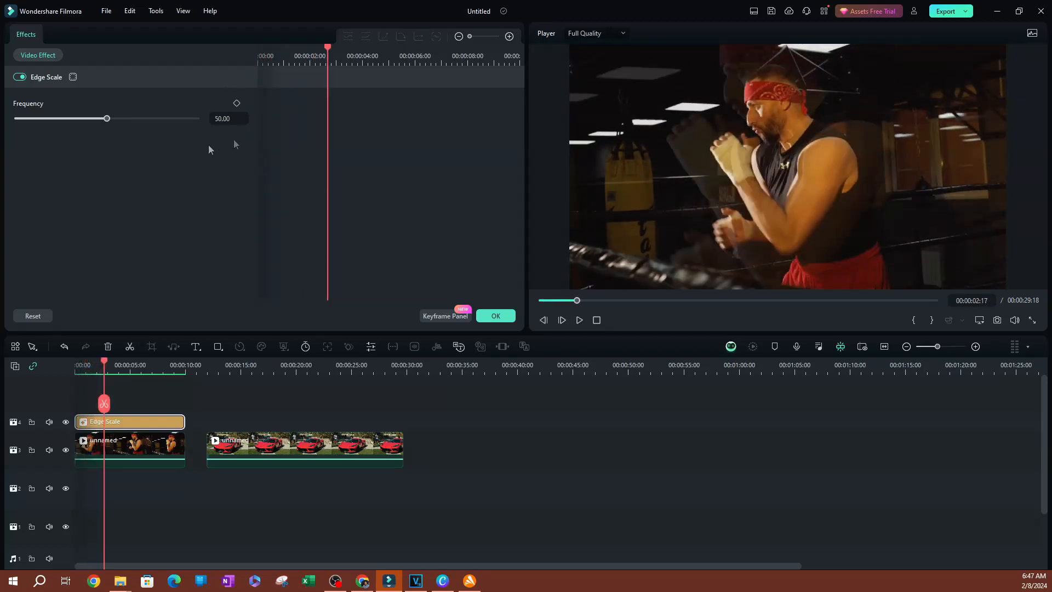
Set Edge Scale Frequency to 0.00 and preview the boxing clip from the start.
{"action": "left_click_drag", "start_coordinate": [107, 119], "coordinate": [15, 118]}
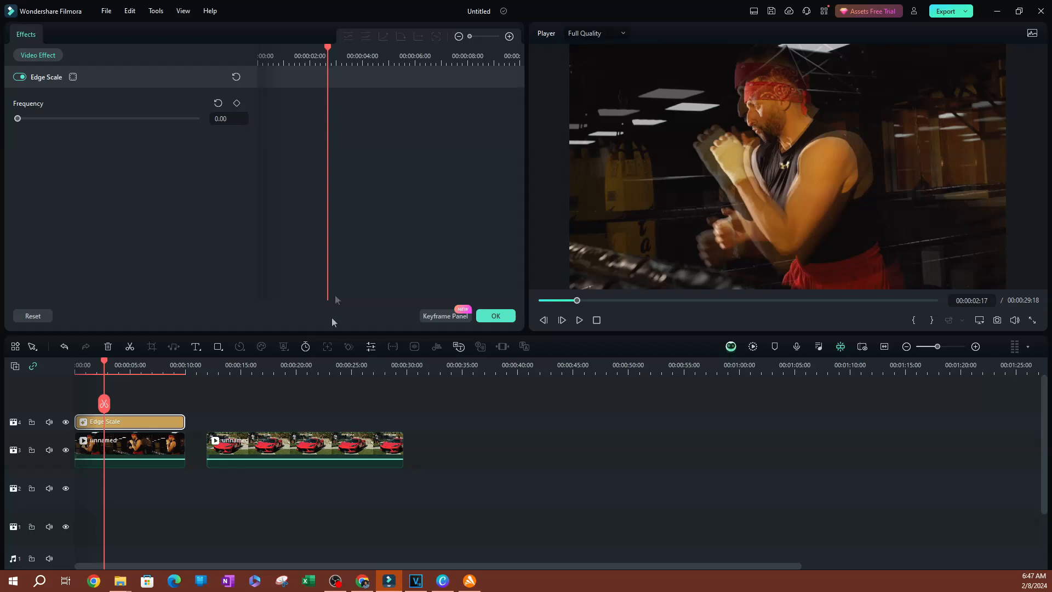
{"action": "left_click_drag", "start_coordinate": [104, 362], "coordinate": [72, 364]}
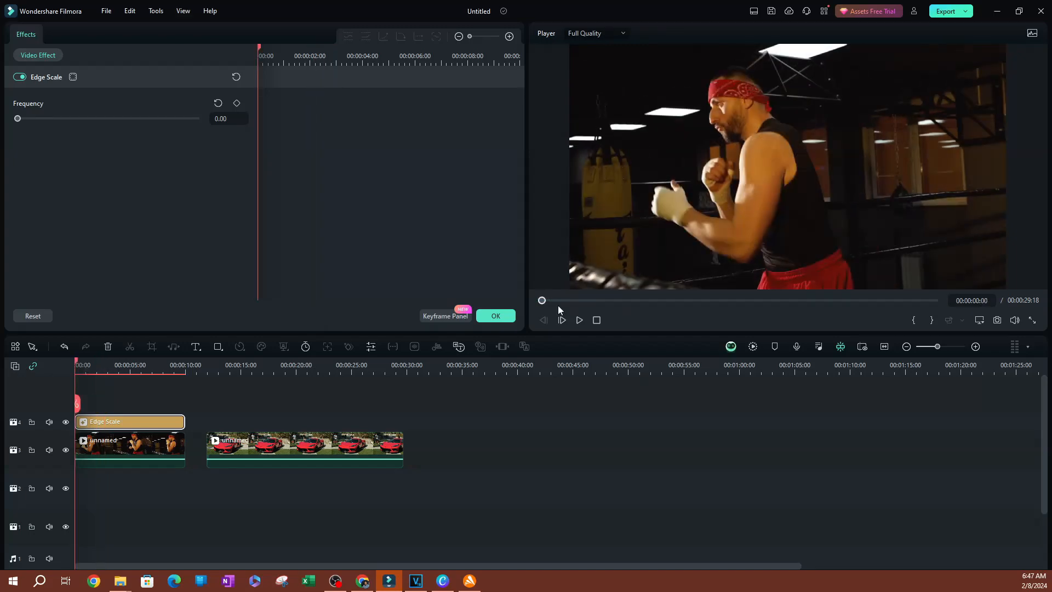
{"action": "left_click", "coordinate": [579, 320]}
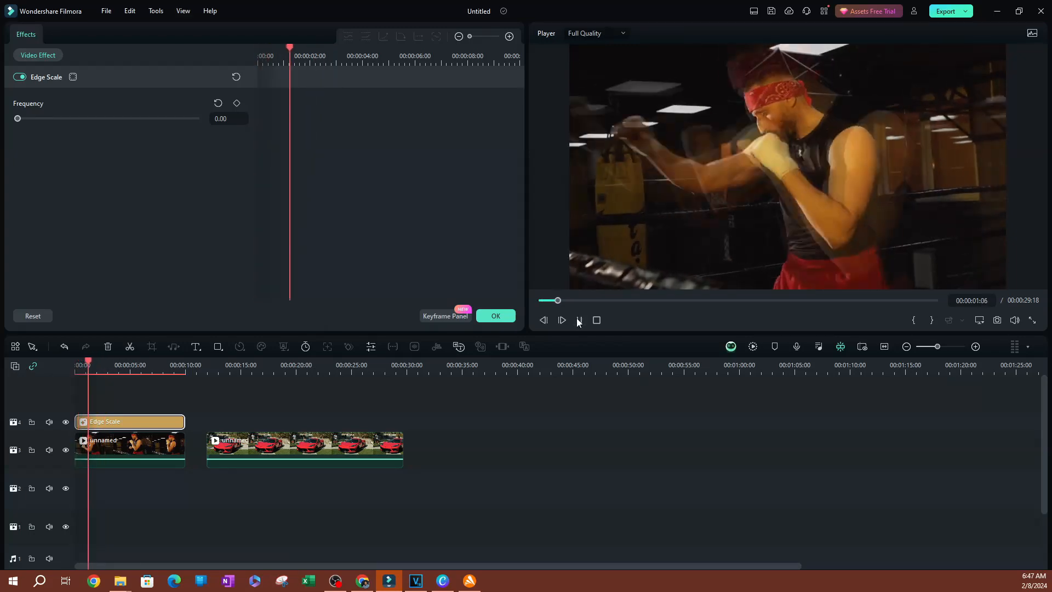
{"action": "left_click", "coordinate": [579, 320]}
Raise Edge Scale Frequency to 100.00 and preview the boxing clip again.
{"action": "left_click_drag", "start_coordinate": [32, 106], "coordinate": [258, 98]}
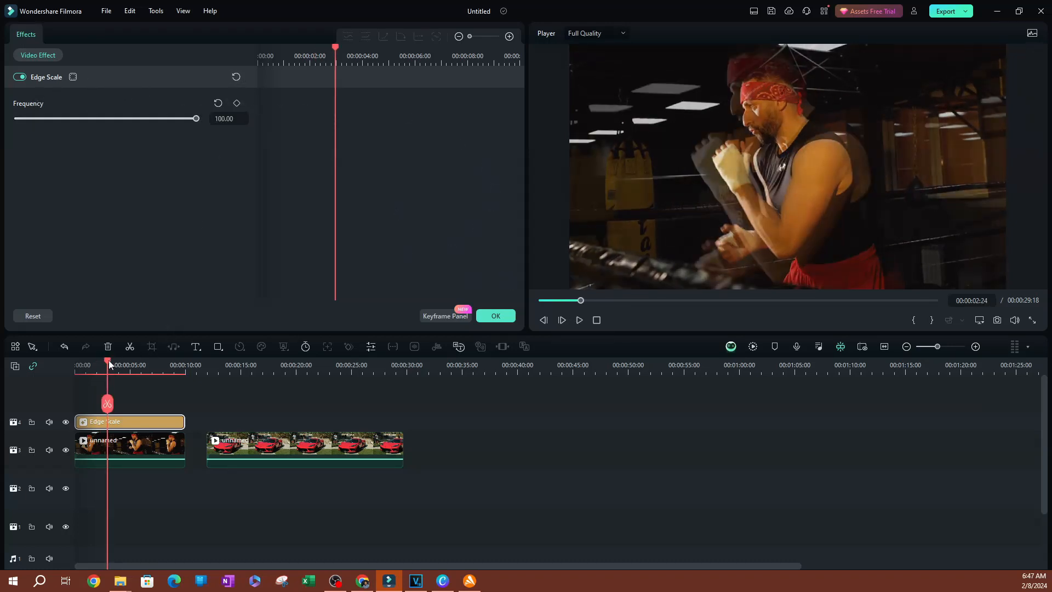
{"action": "left_click_drag", "start_coordinate": [108, 361], "coordinate": [73, 361]}
{"action": "left_click", "coordinate": [579, 321]}
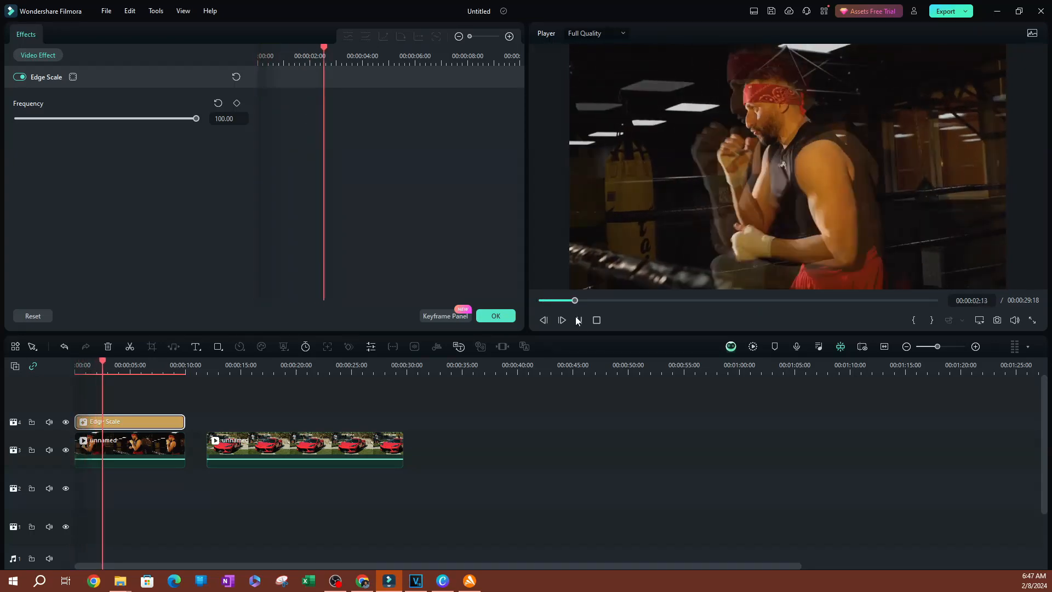
{"action": "left_click", "coordinate": [577, 318]}
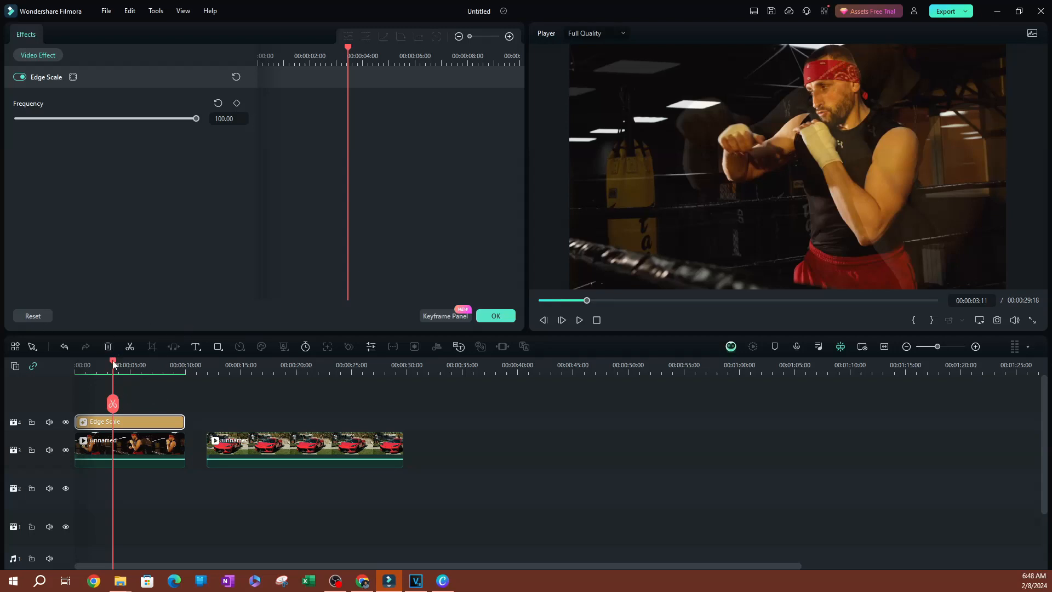
Move the Edge Scale effect over the red-car clip and play it.
{"action": "left_click", "coordinate": [242, 368]}
{"action": "left_click_drag", "start_coordinate": [144, 422], "coordinate": [276, 423]}
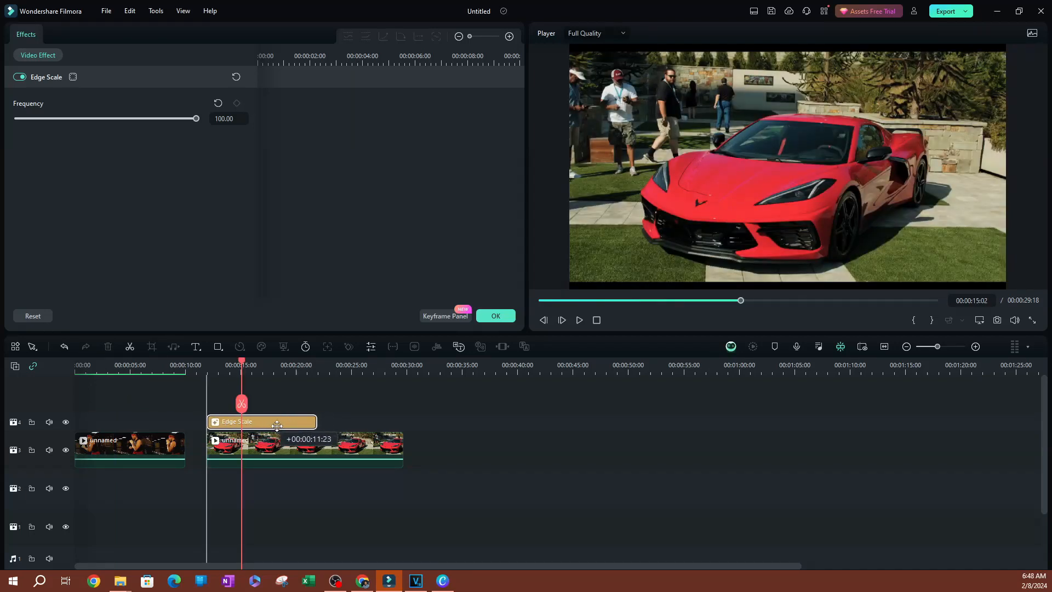
{"action": "left_click", "coordinate": [584, 321]}
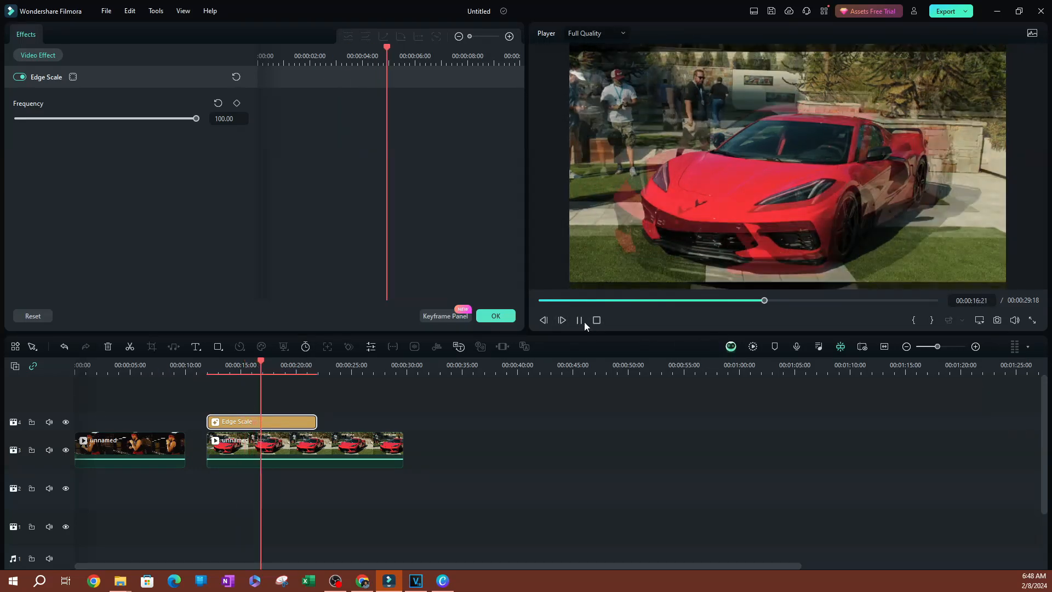
Lower Edge Scale Frequency to 0.00 and preview the car clip.
{"action": "left_click_drag", "start_coordinate": [197, 119], "coordinate": [16, 120]}
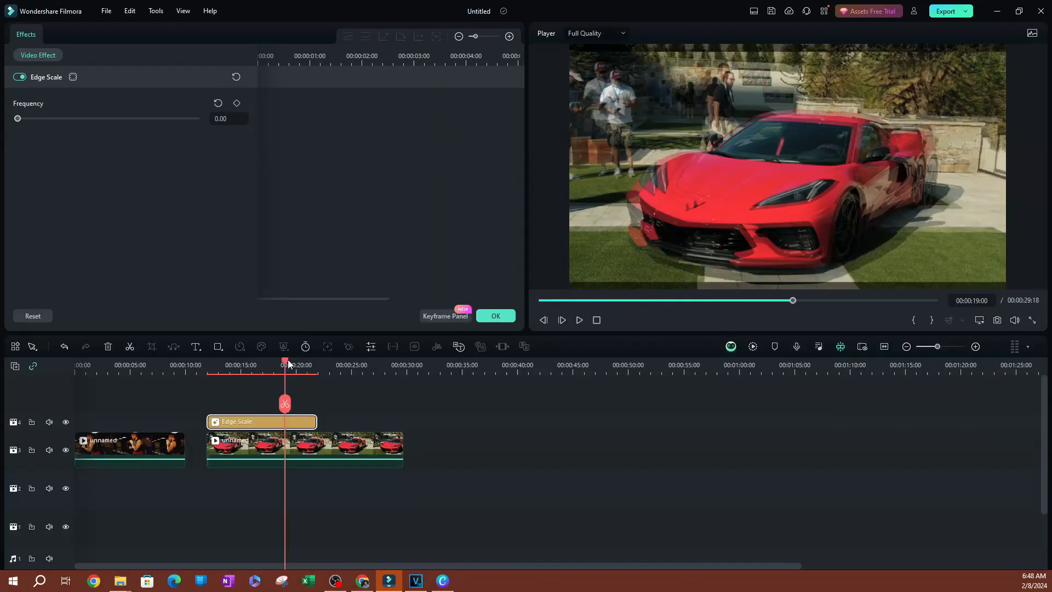
{"action": "left_click_drag", "start_coordinate": [285, 359], "coordinate": [228, 364]}
{"action": "left_click", "coordinate": [578, 320]}
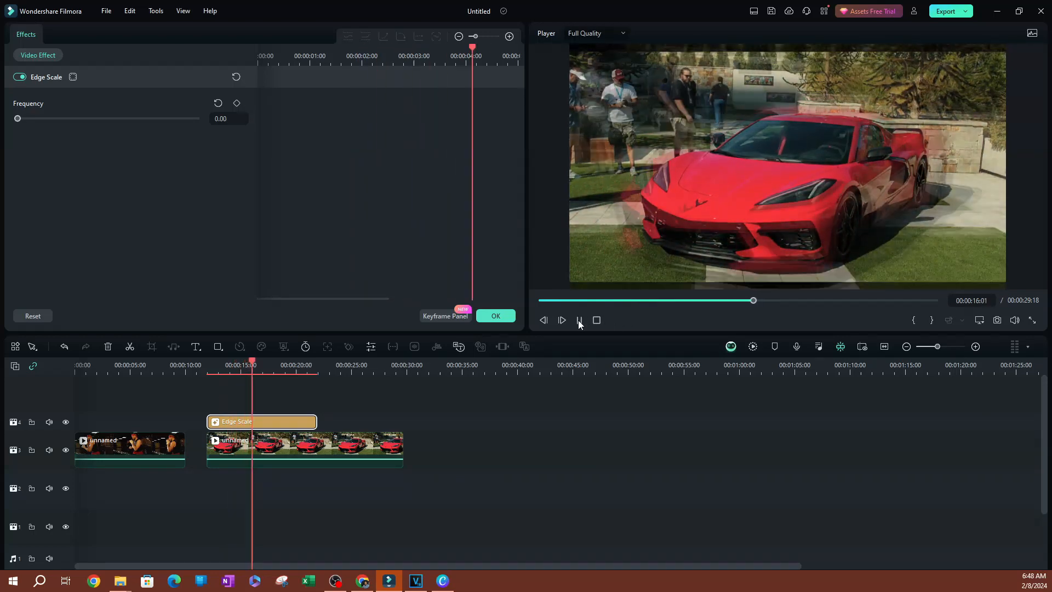
{"action": "left_click", "coordinate": [579, 320]}
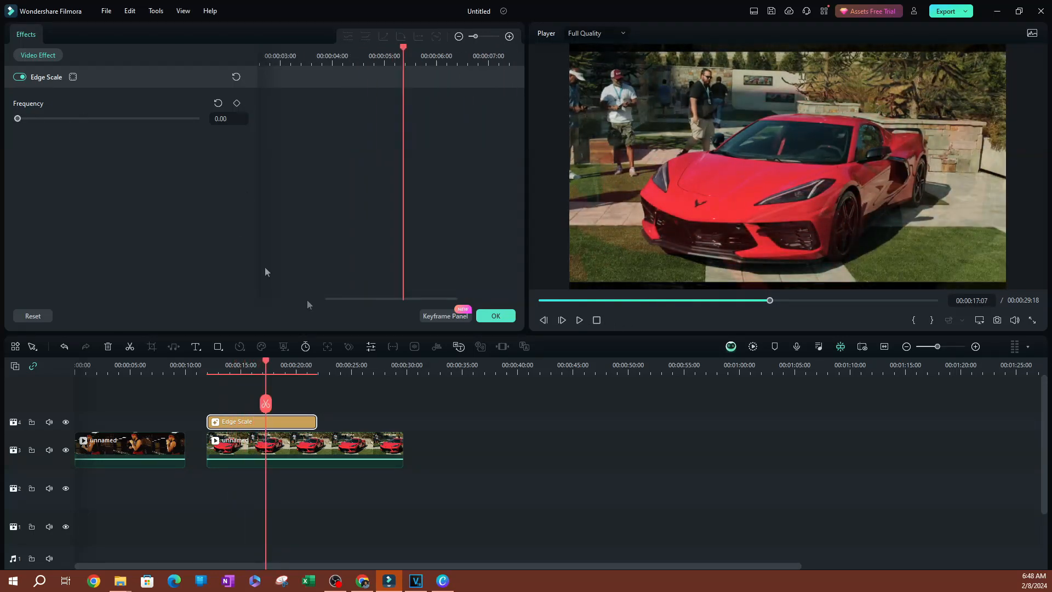
Extend the Edge Scale effect to the end of the red-car clip.
{"action": "left_click_drag", "start_coordinate": [317, 421], "coordinate": [398, 444]}
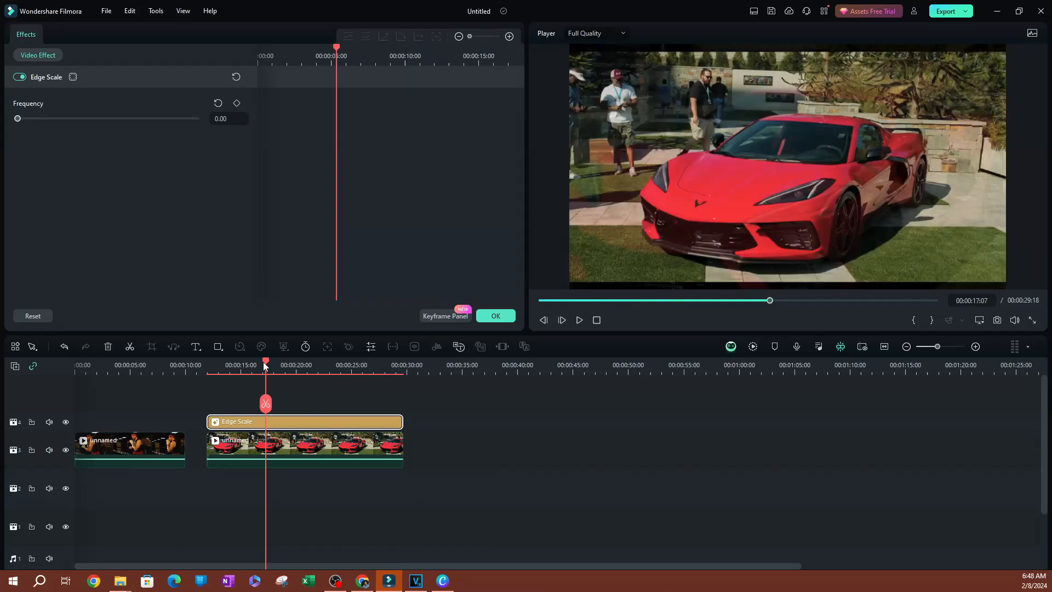
{"action": "left_click_drag", "start_coordinate": [268, 362], "coordinate": [222, 391]}
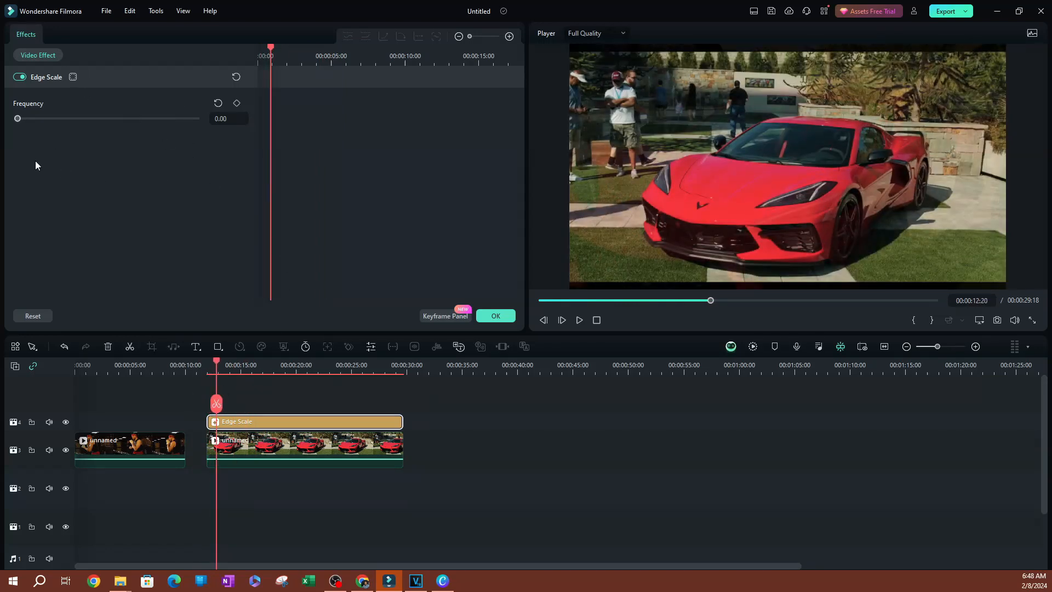
{"action": "left_click_drag", "start_coordinate": [271, 53], "coordinate": [257, 52]}
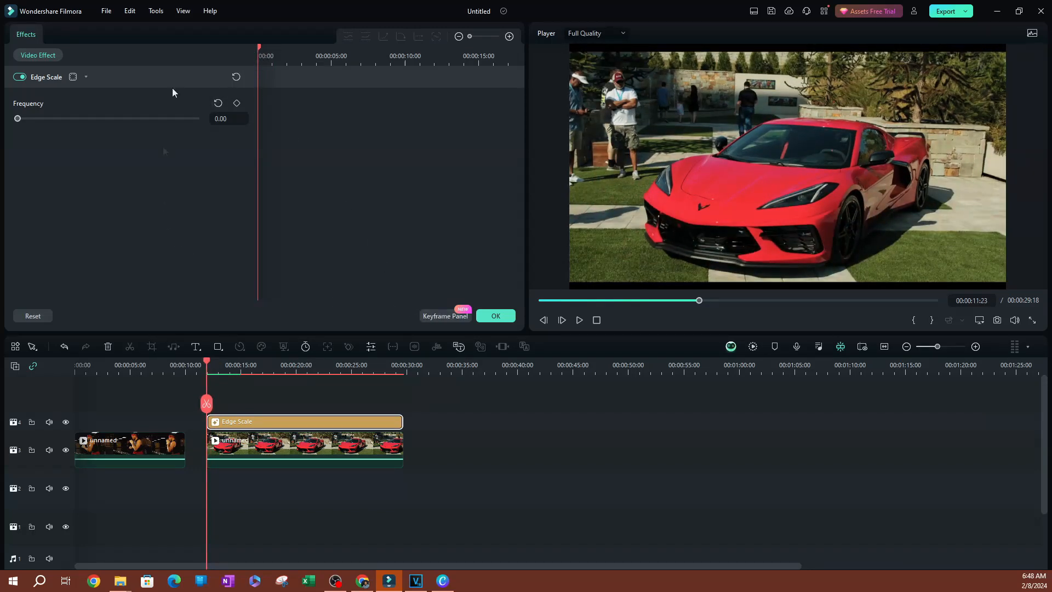
Keyframe Frequency at 0.00 at the effect start and 100.00 about five seconds later.
{"action": "left_click", "coordinate": [237, 104]}
{"action": "left_click_drag", "start_coordinate": [267, 53], "coordinate": [332, 63]}
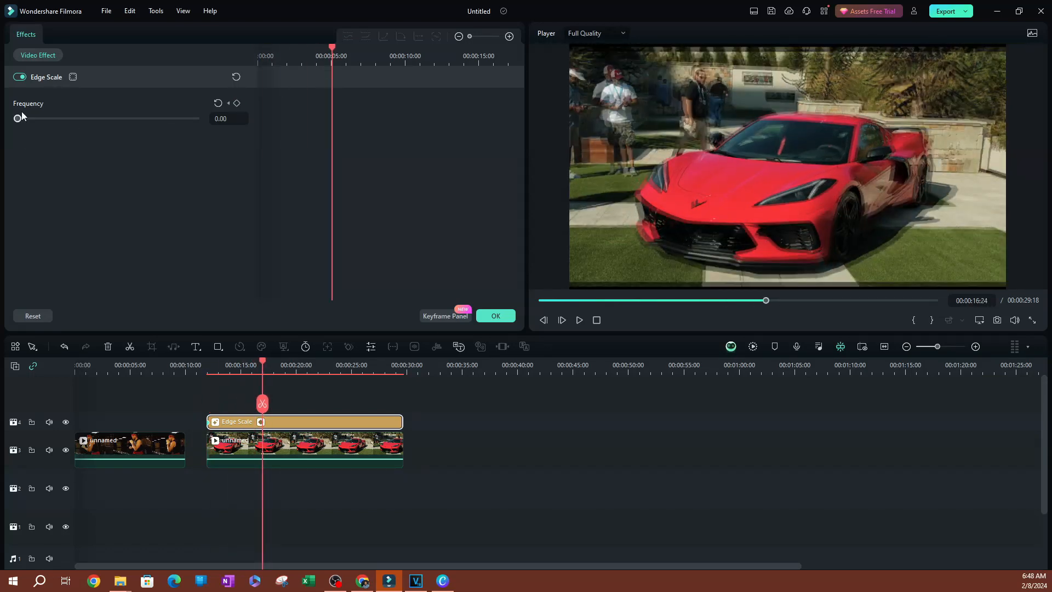
{"action": "left_click_drag", "start_coordinate": [31, 120], "coordinate": [262, 111]}
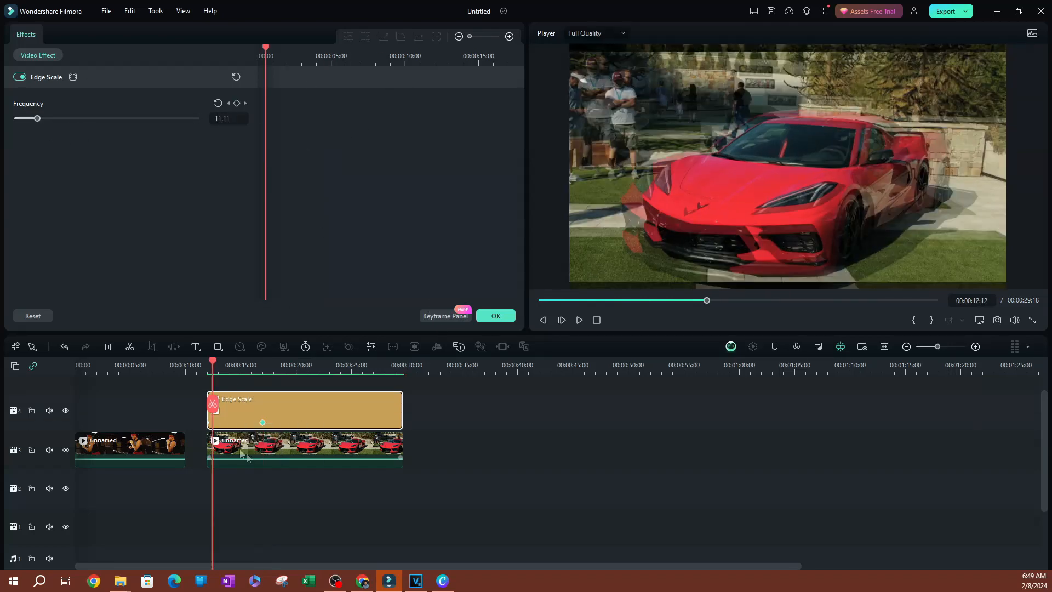
Play back and scrub the red-car clip to review the Frequency ramp.
{"action": "left_click_drag", "start_coordinate": [211, 356], "coordinate": [189, 404]}
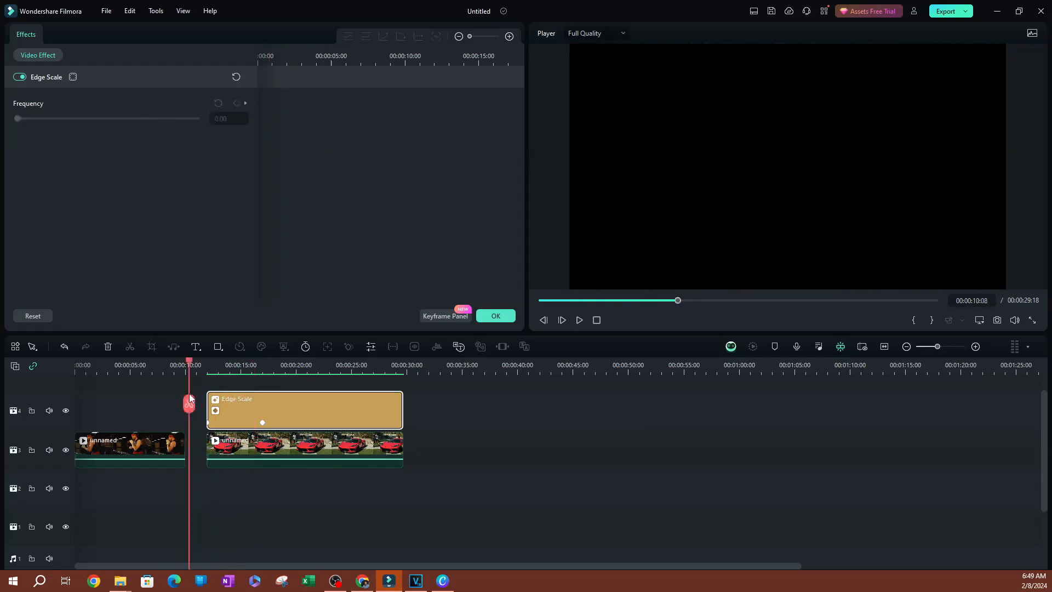
{"action": "left_click", "coordinate": [578, 321]}
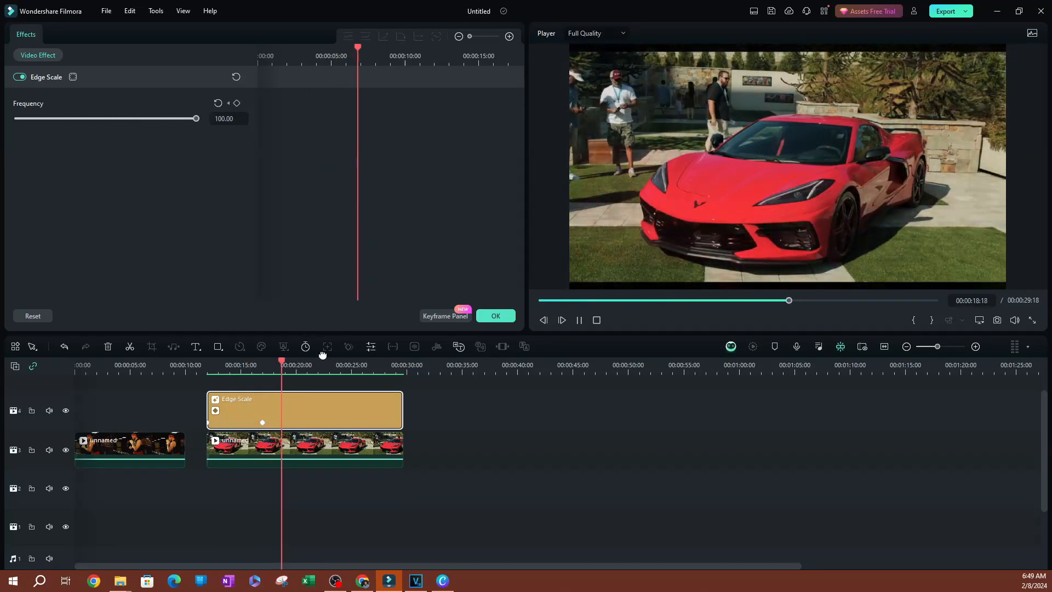
{"action": "left_click", "coordinate": [262, 423]}
{"action": "left_click_drag", "start_coordinate": [263, 365], "coordinate": [314, 370]}
{"action": "left_click", "coordinate": [327, 469]}
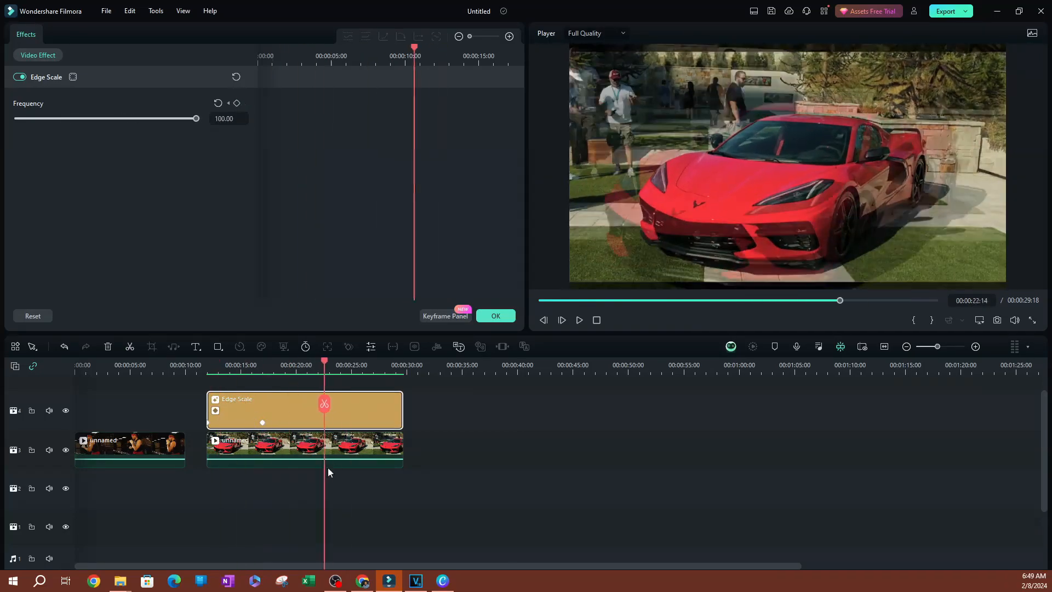
{"action": "left_click", "coordinate": [298, 469]}
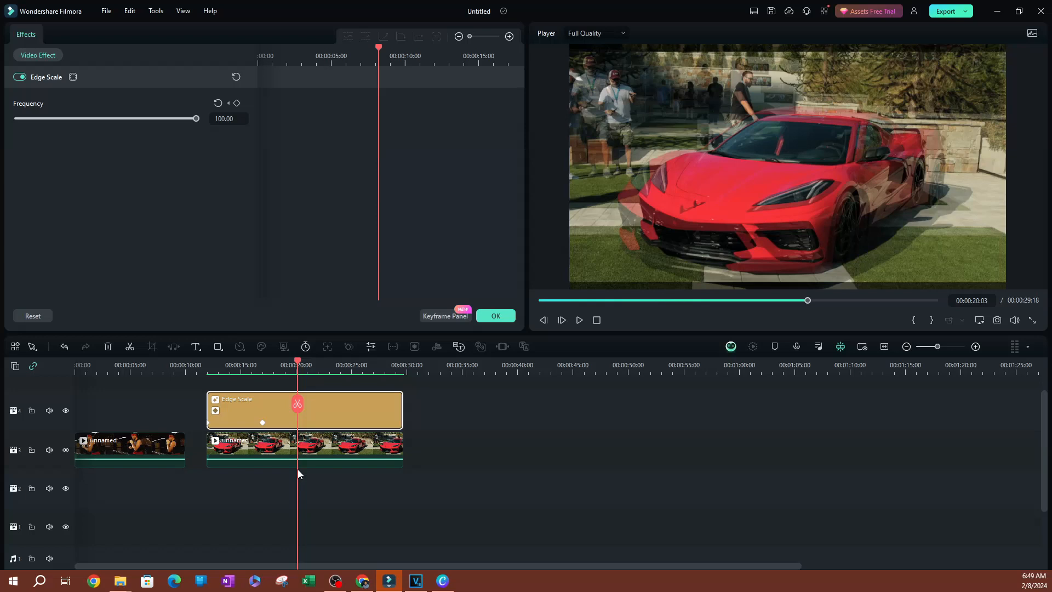